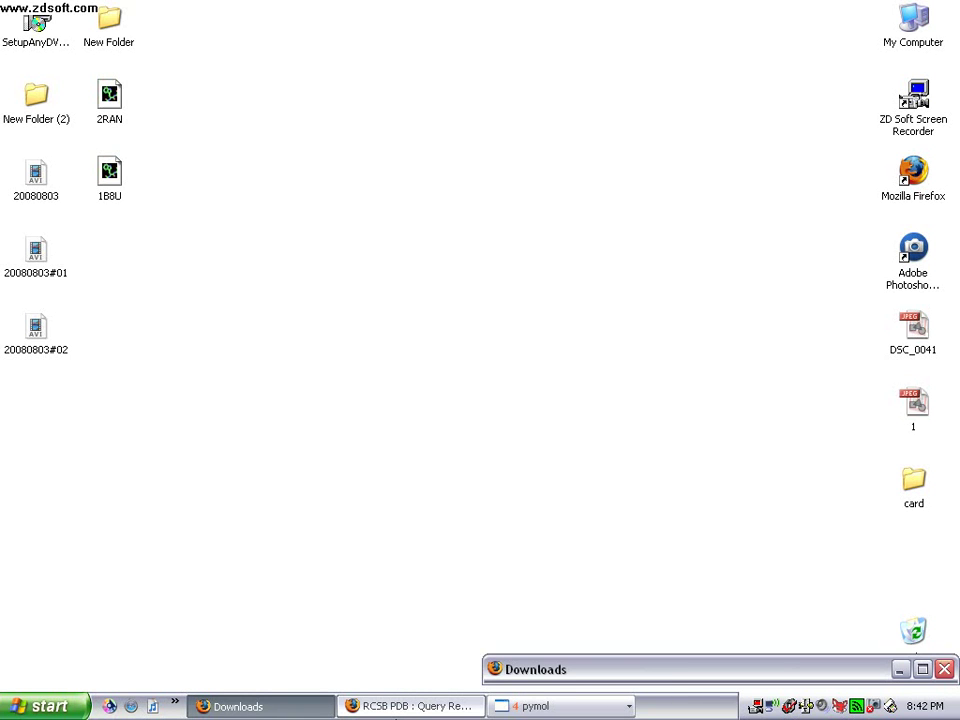
- Restore the Firefox window showing the RCSB PDB query results for mdh
click(407, 708)
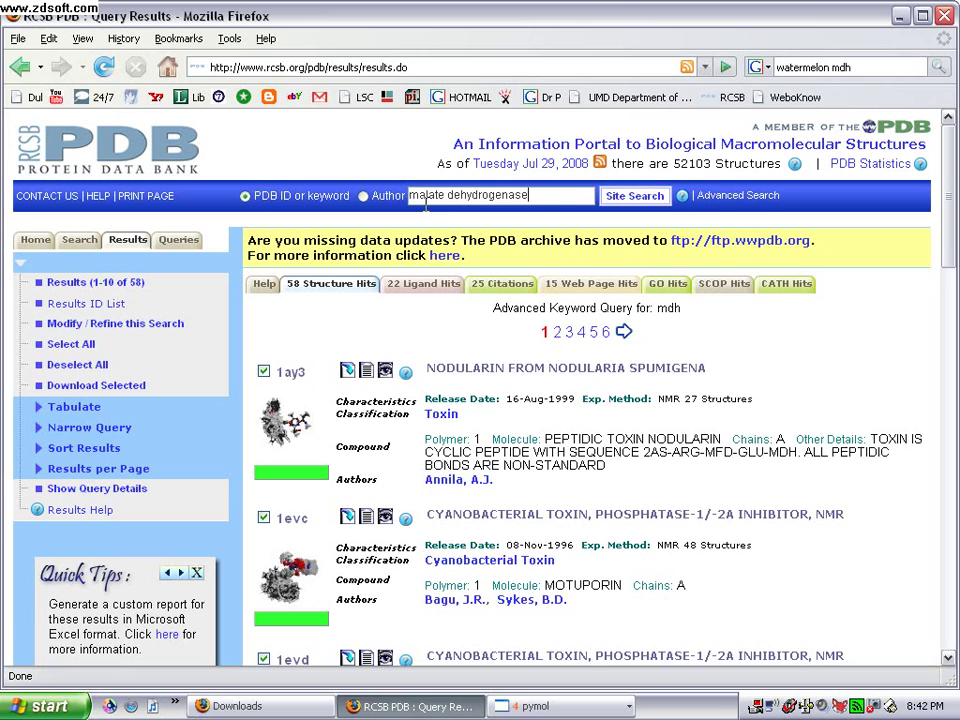
- Scroll the mdh results down to entry 1b8u and download its PDB file
click(559, 193)
scroll(468, 294, down, 4)
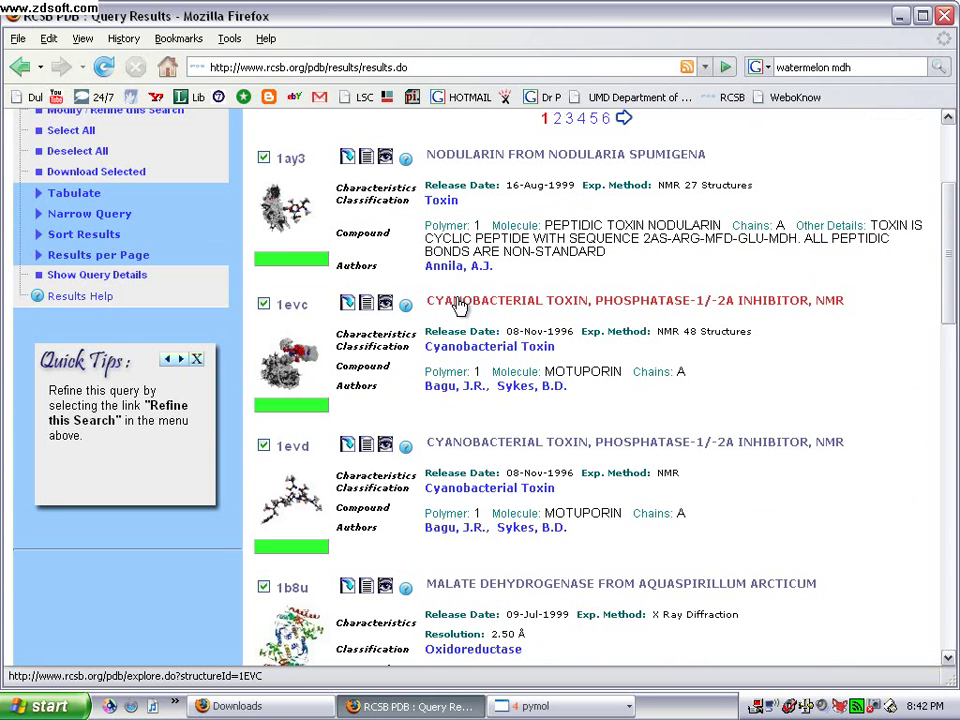
scroll(450, 304, down, 4)
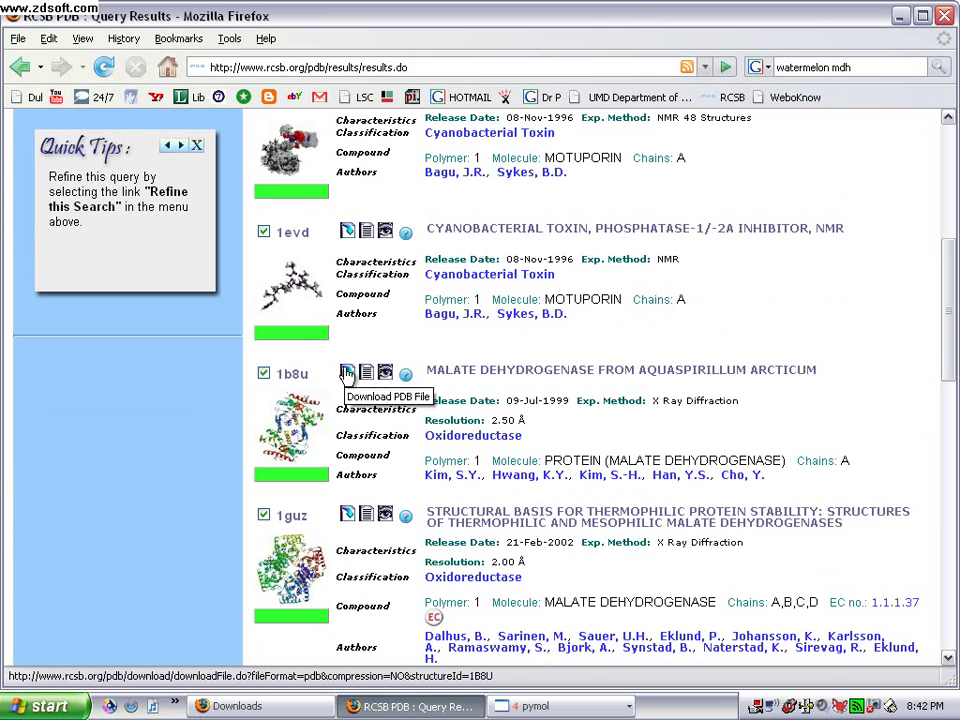
click(347, 375)
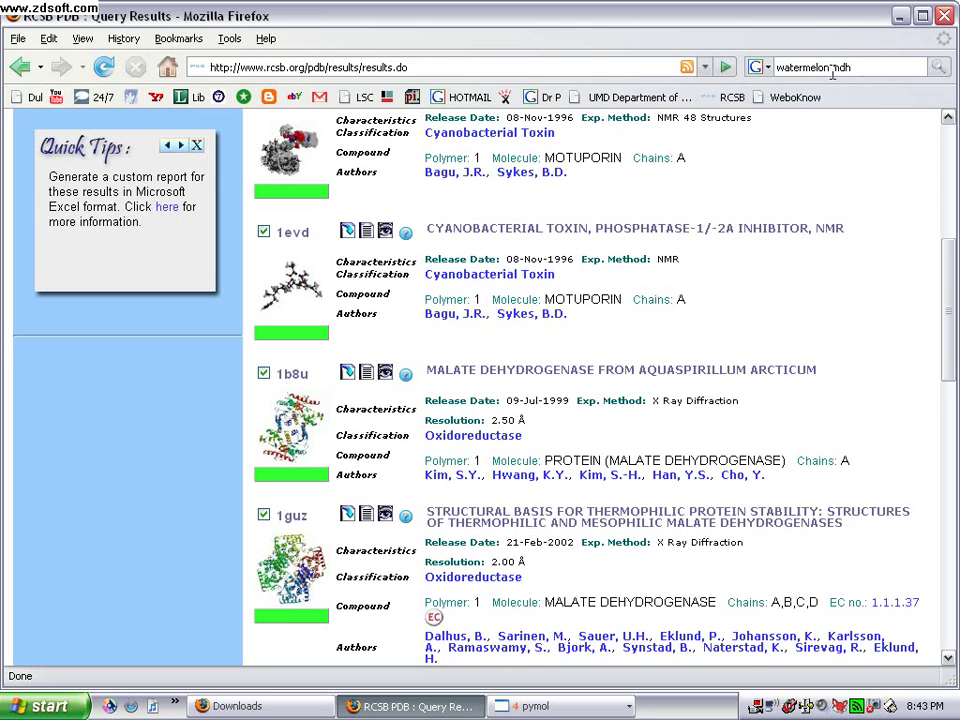
- Minimise Firefox and open the desktop 1B8U PDB file in PyMOL
click(899, 16)
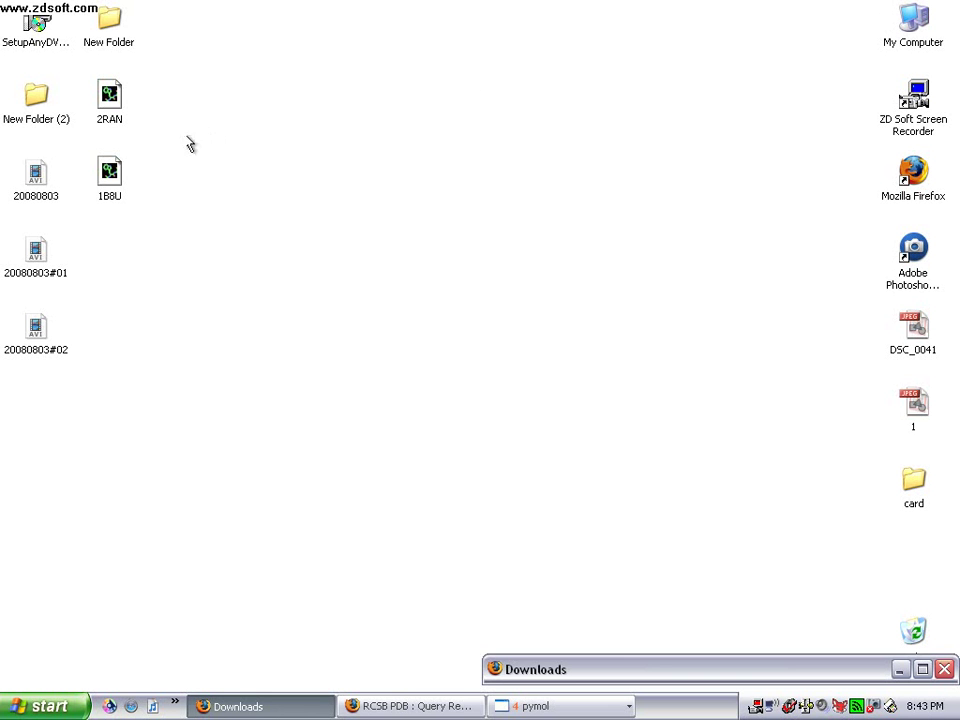
click(112, 176)
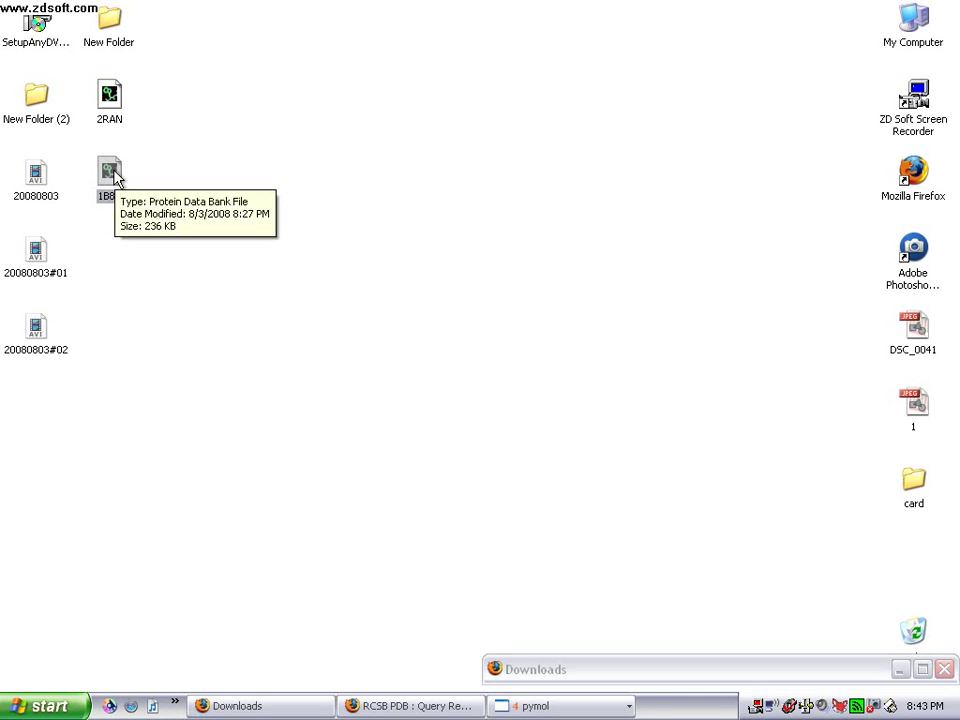
double_click(113, 176)
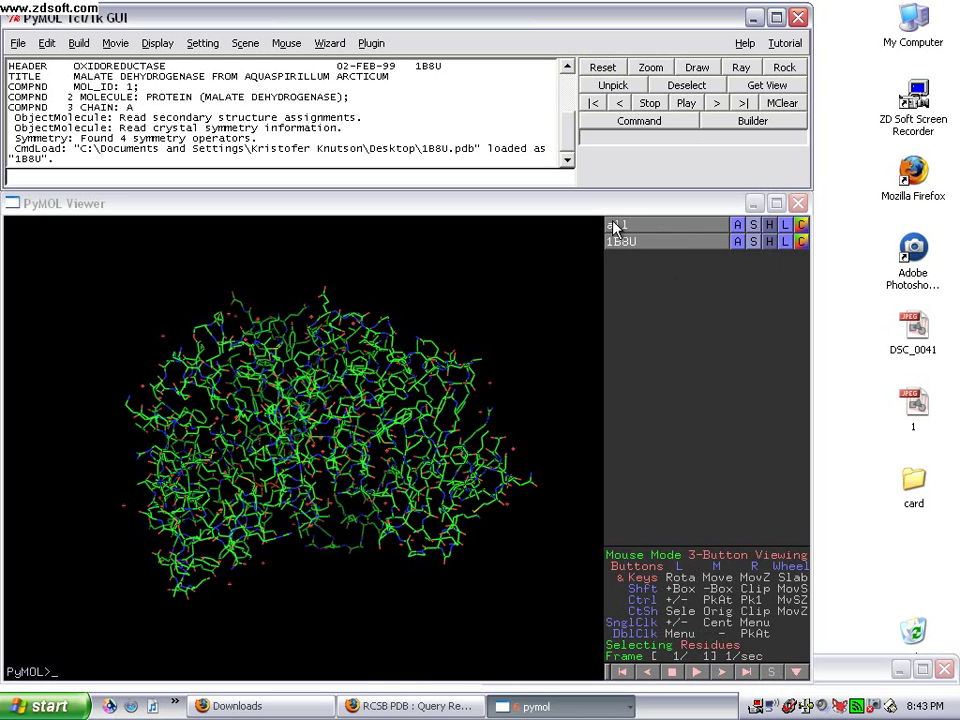
- Hide every representation for all objects, then show 1B8U as a cartoon
click(766, 226)
click(769, 226)
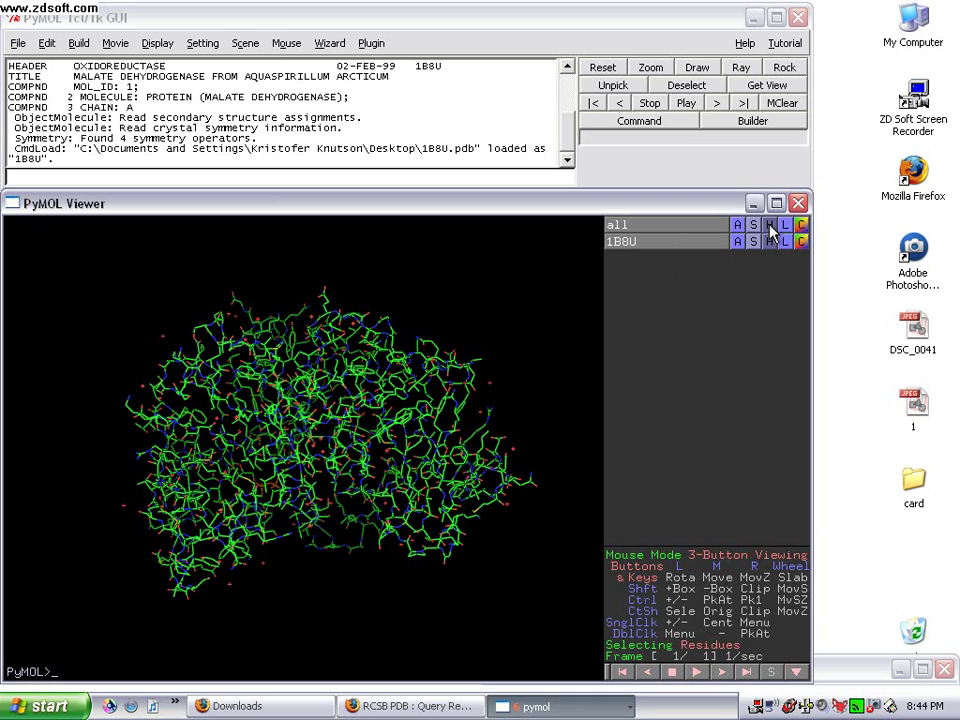
click(769, 227)
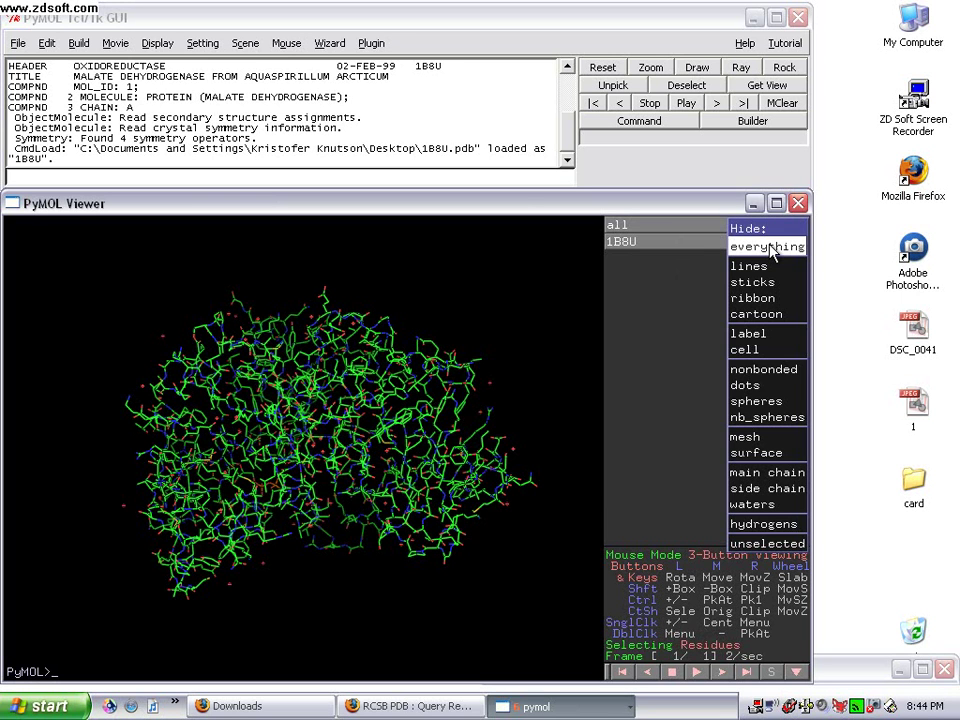
click(767, 247)
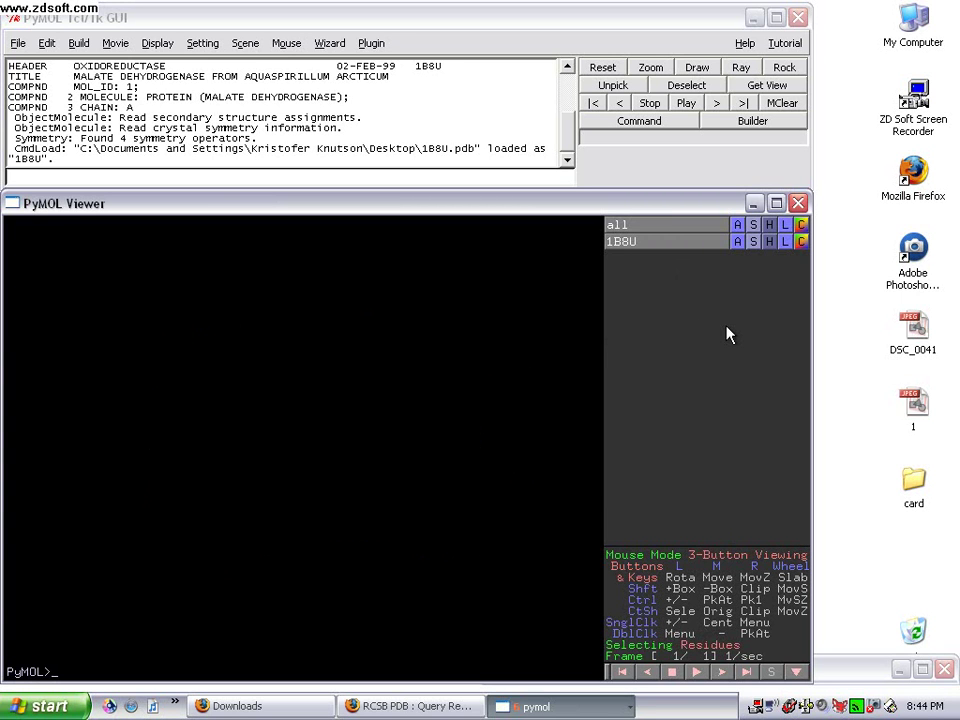
click(754, 242)
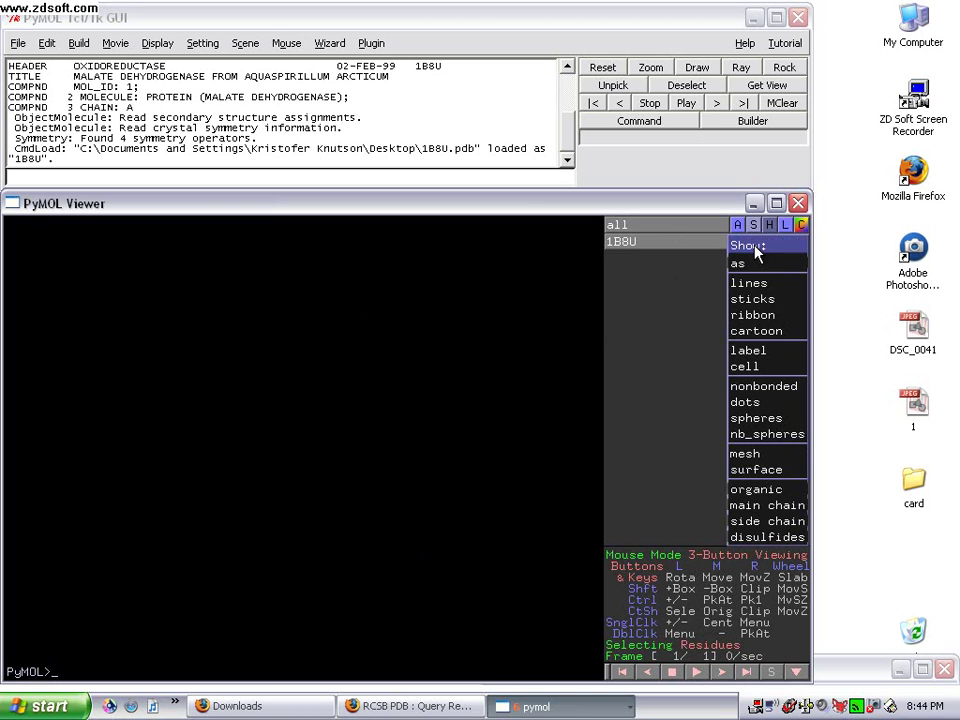
click(757, 333)
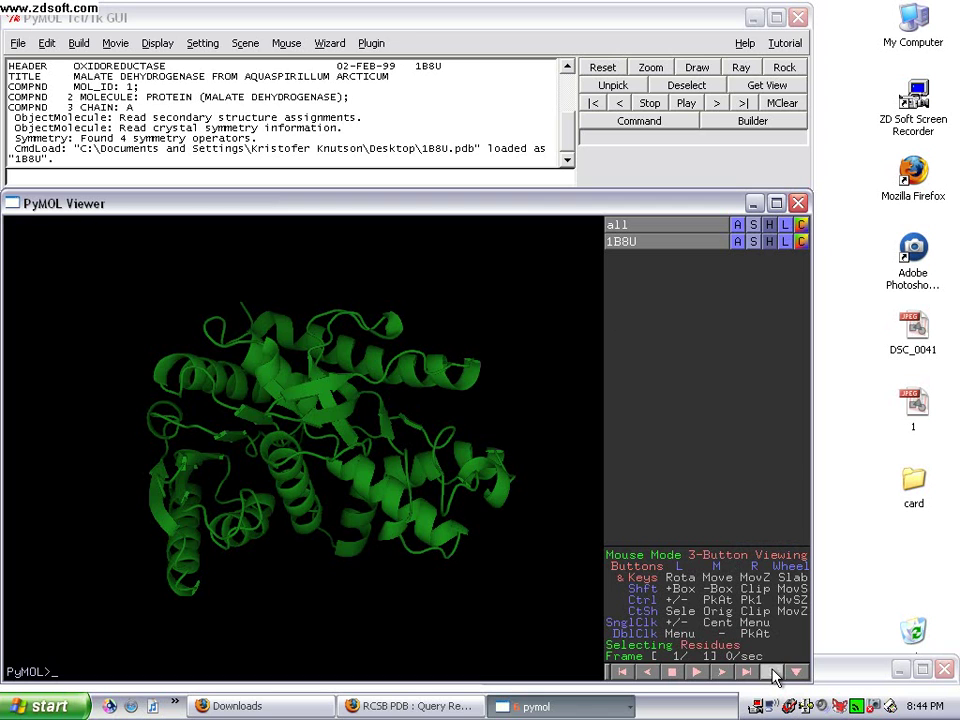
- Show the 1B8U sequence bar and scroll it to the end with NAD and OAA
click(774, 674)
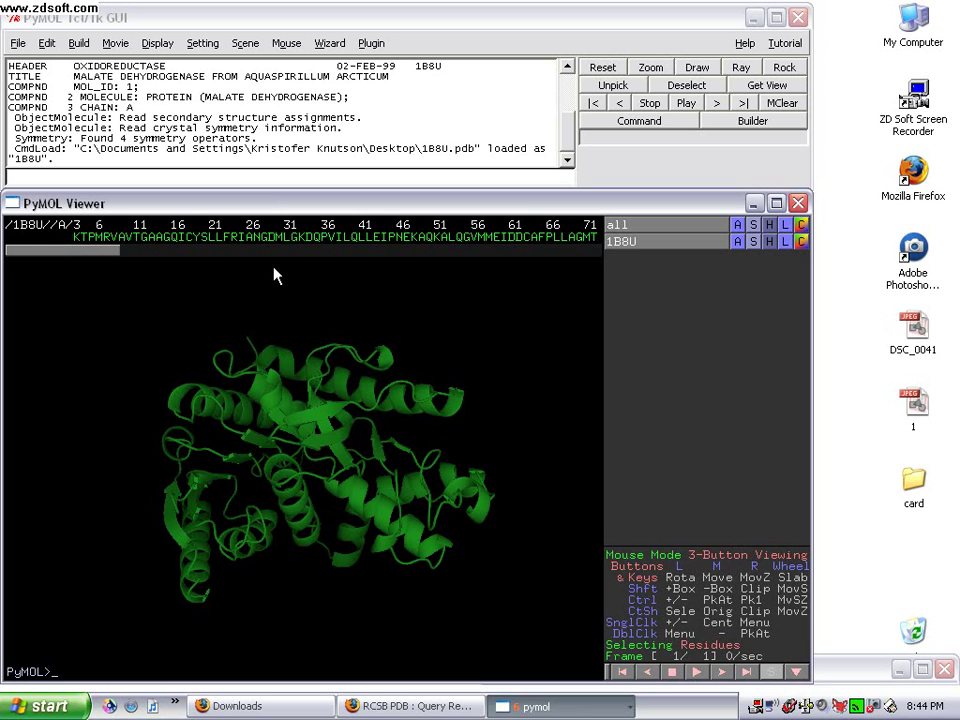
click(345, 252)
click(468, 257)
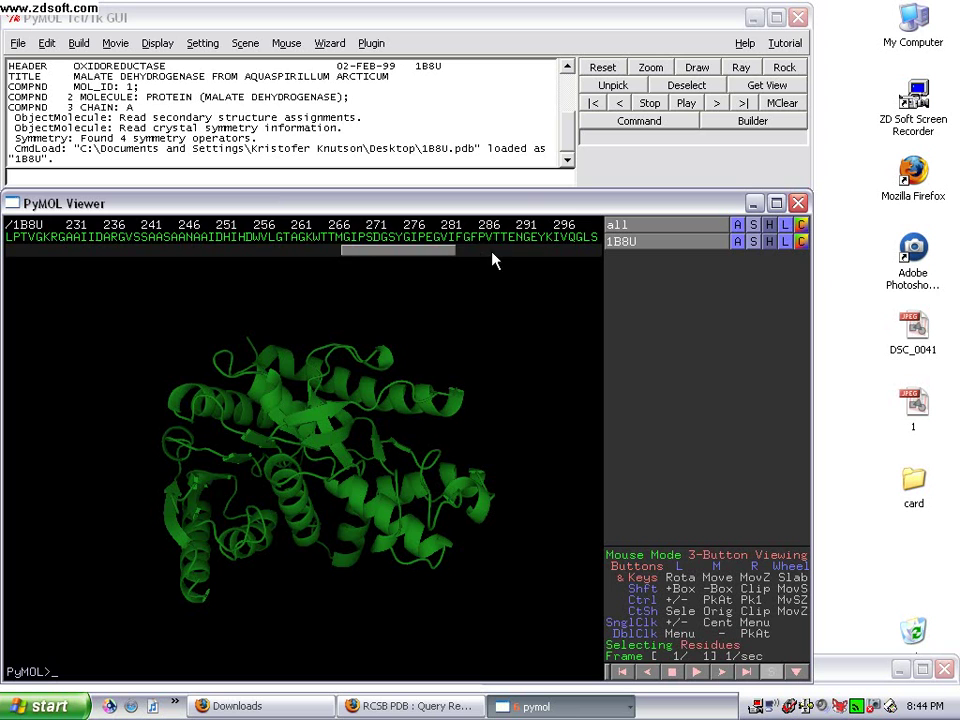
click(514, 257)
click(502, 256)
drag(502, 256, 458, 249)
click(426, 247)
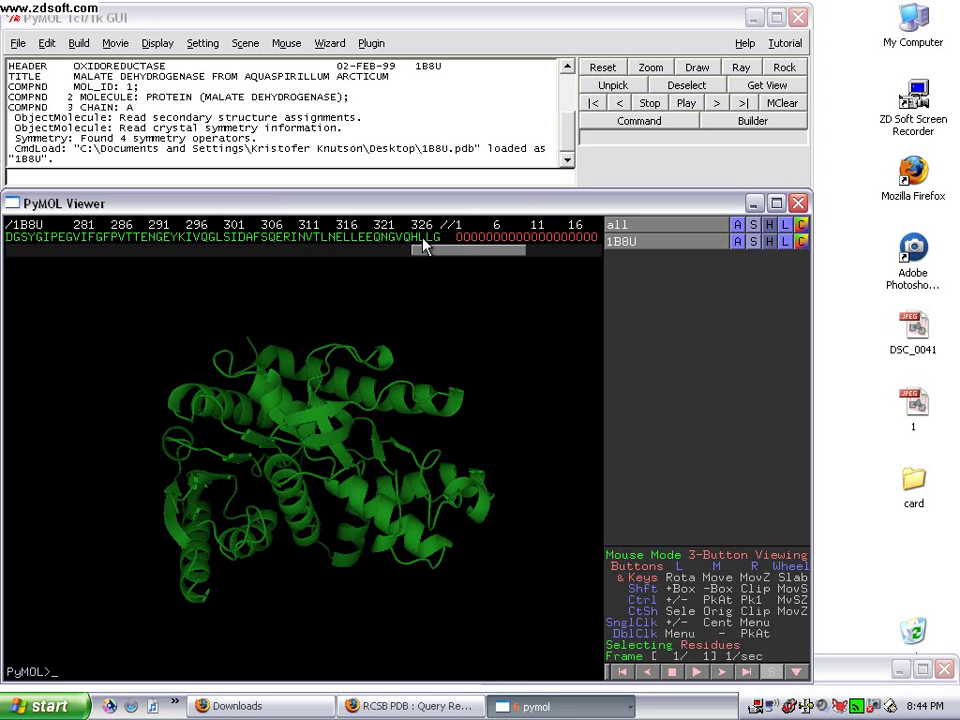
click(493, 256)
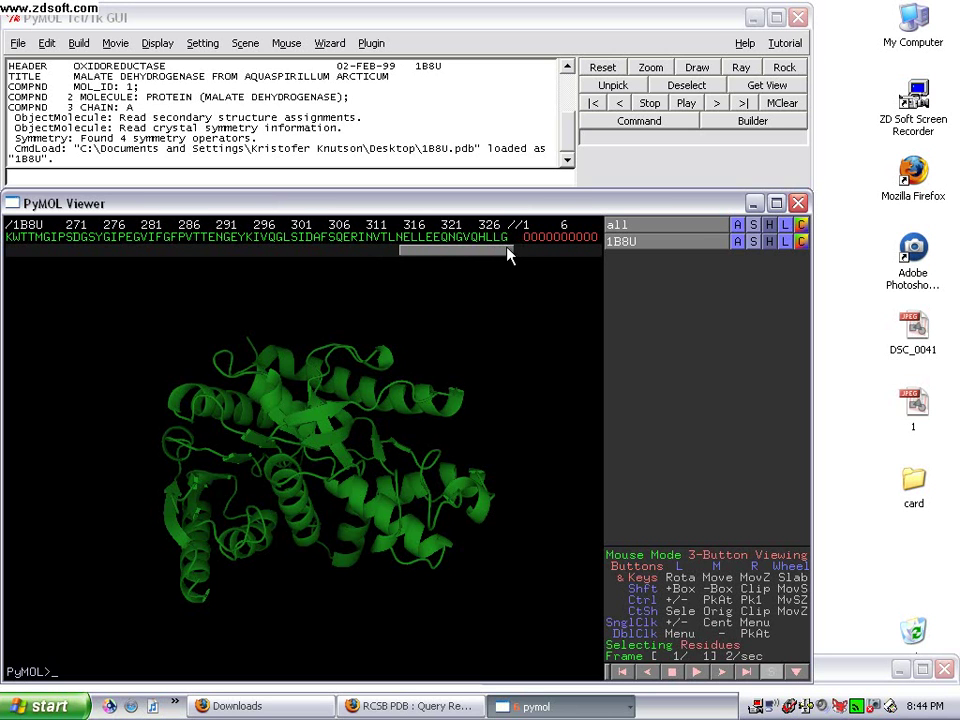
drag(508, 256, 515, 256)
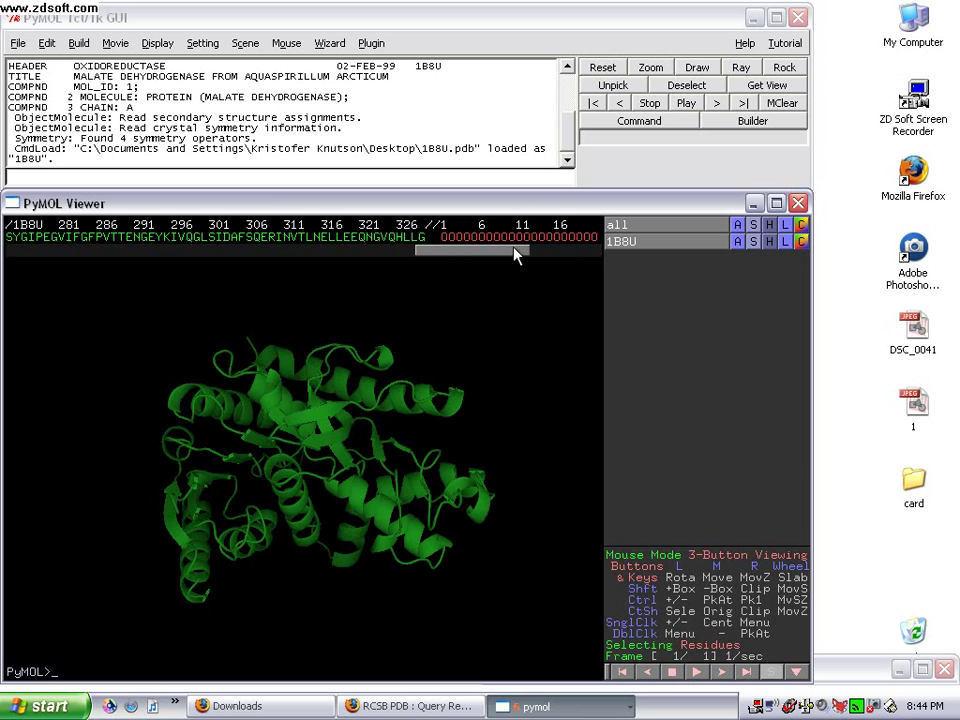
click(598, 250)
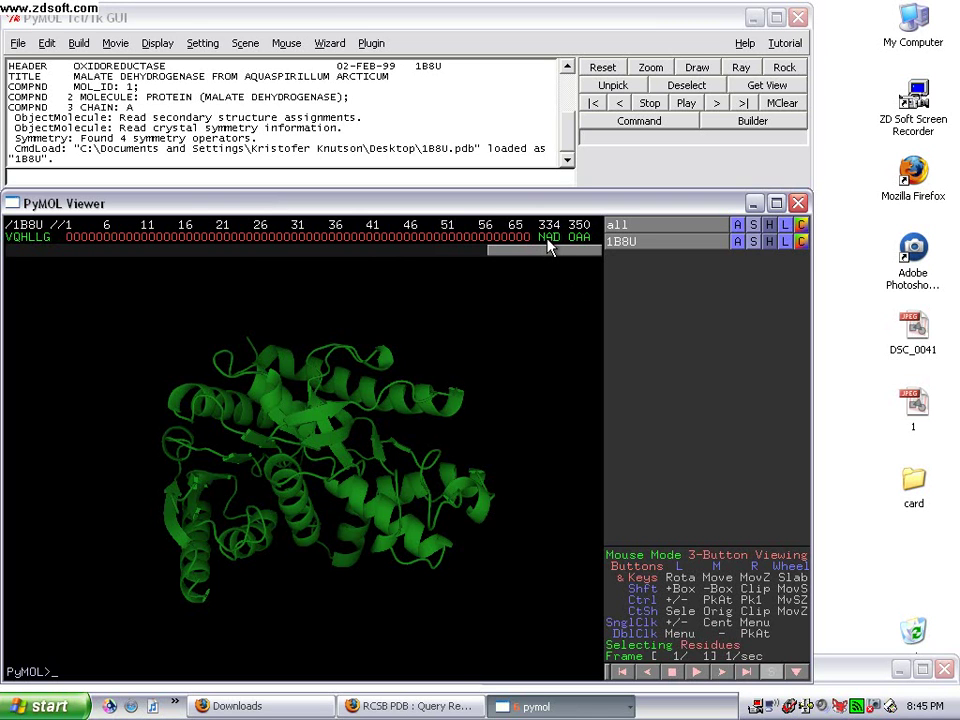
- Select NAD and OAA, show them as spheres, and rotate the protein to reveal them
click(557, 239)
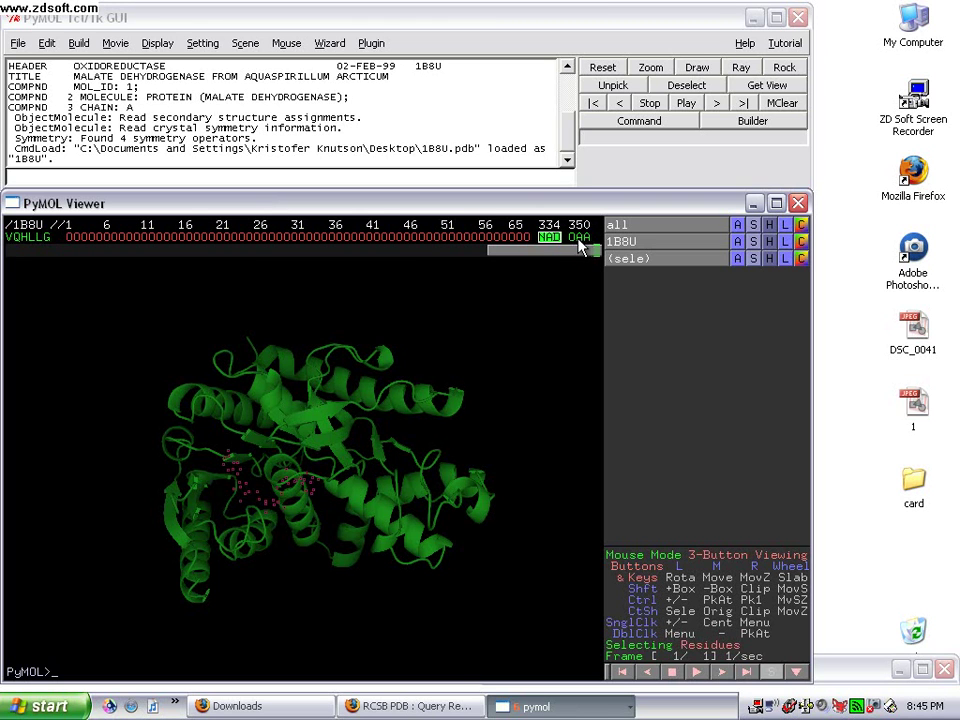
click(587, 239)
click(757, 260)
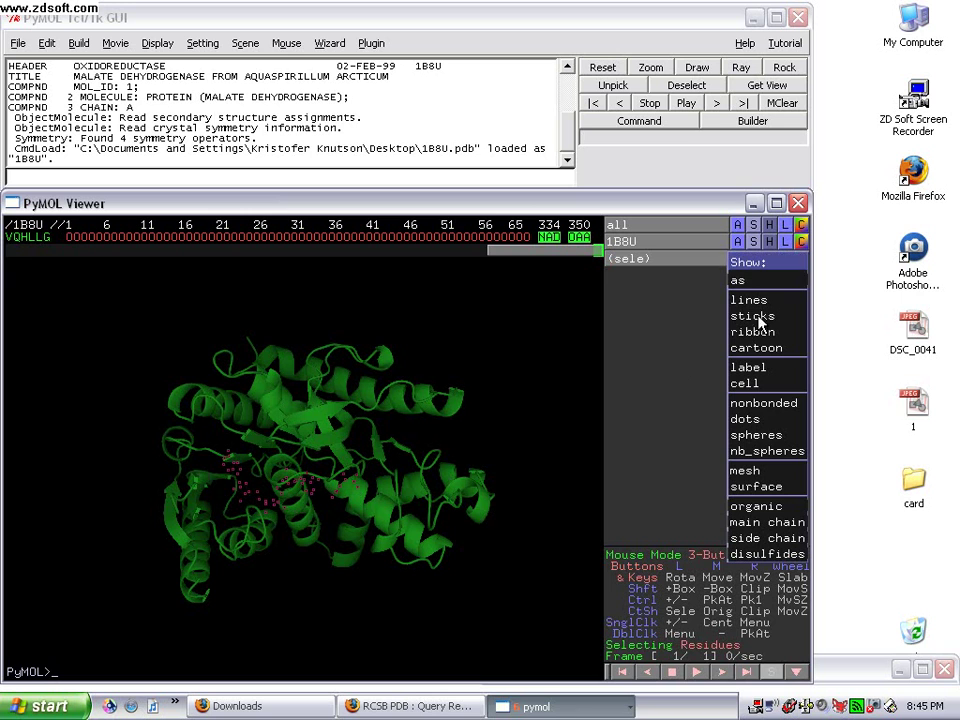
click(758, 436)
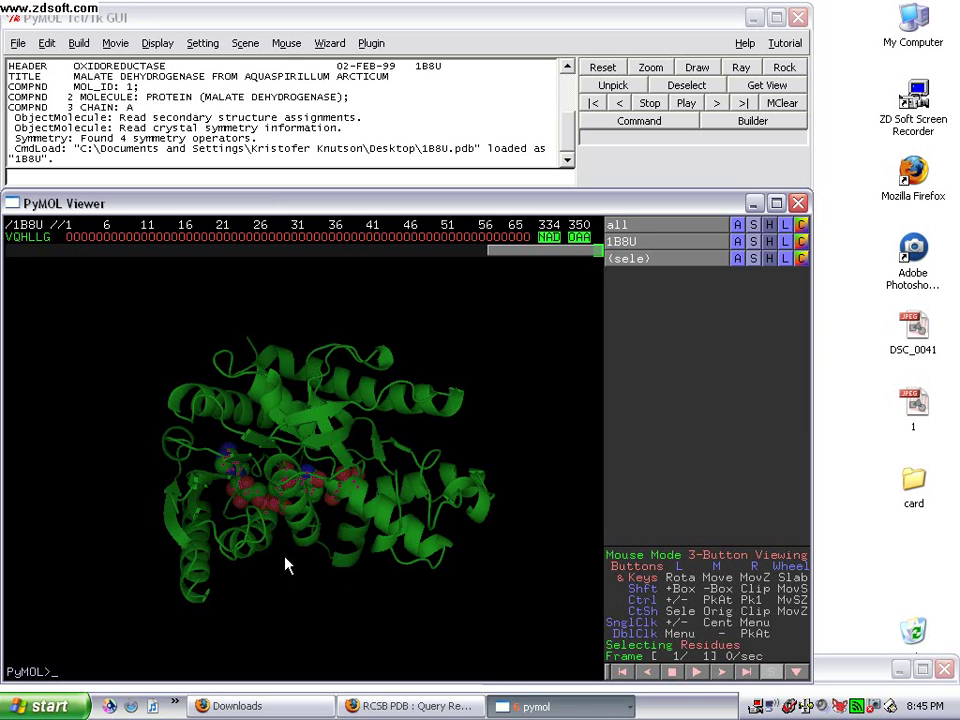
drag(295, 510, 322, 390)
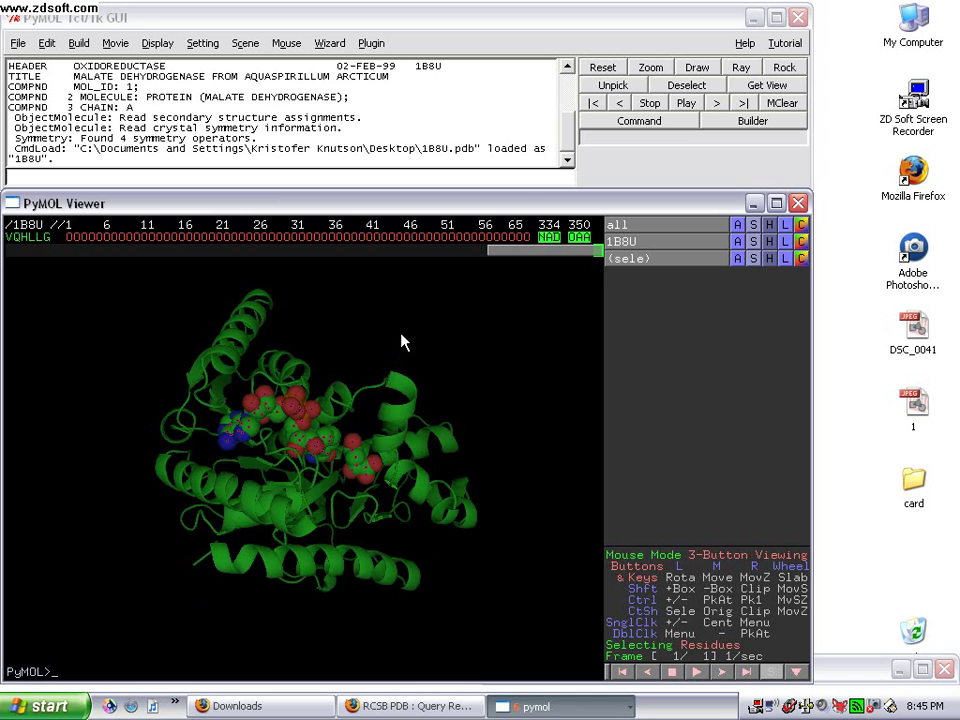
- Colour the selected NAD and OAA spheres tv_red from the reds palette
click(802, 259)
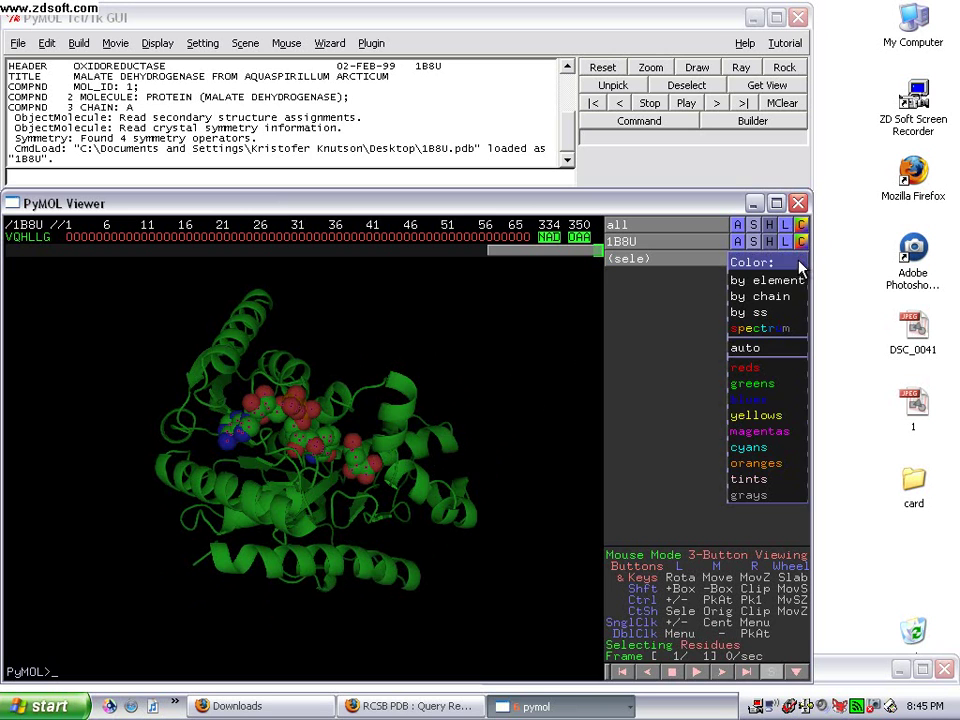
click(780, 364)
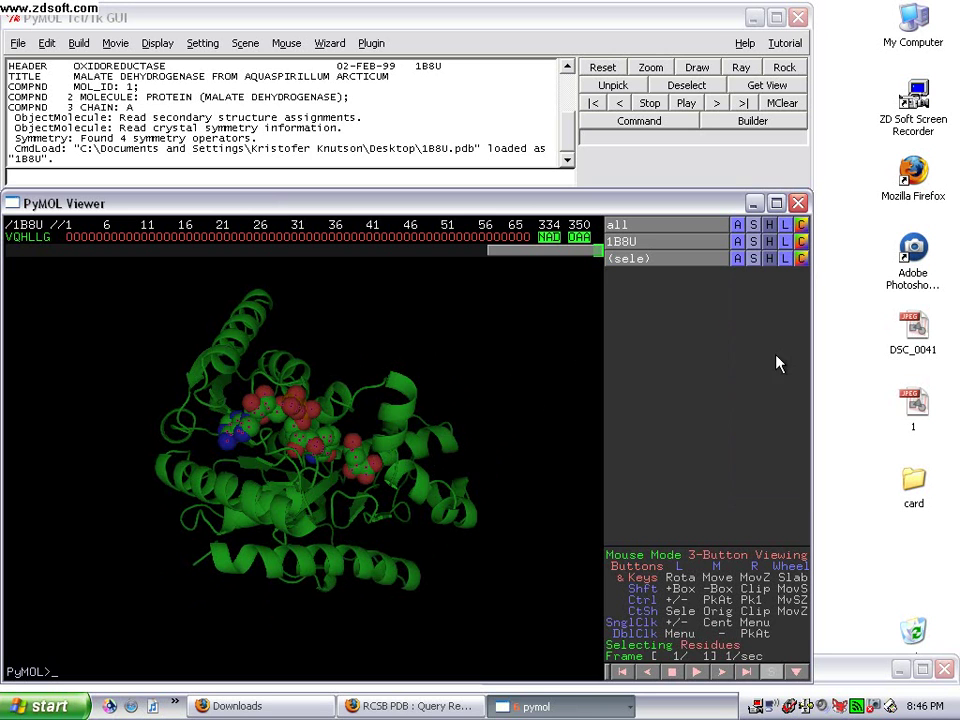
click(805, 263)
click(805, 281)
click(803, 260)
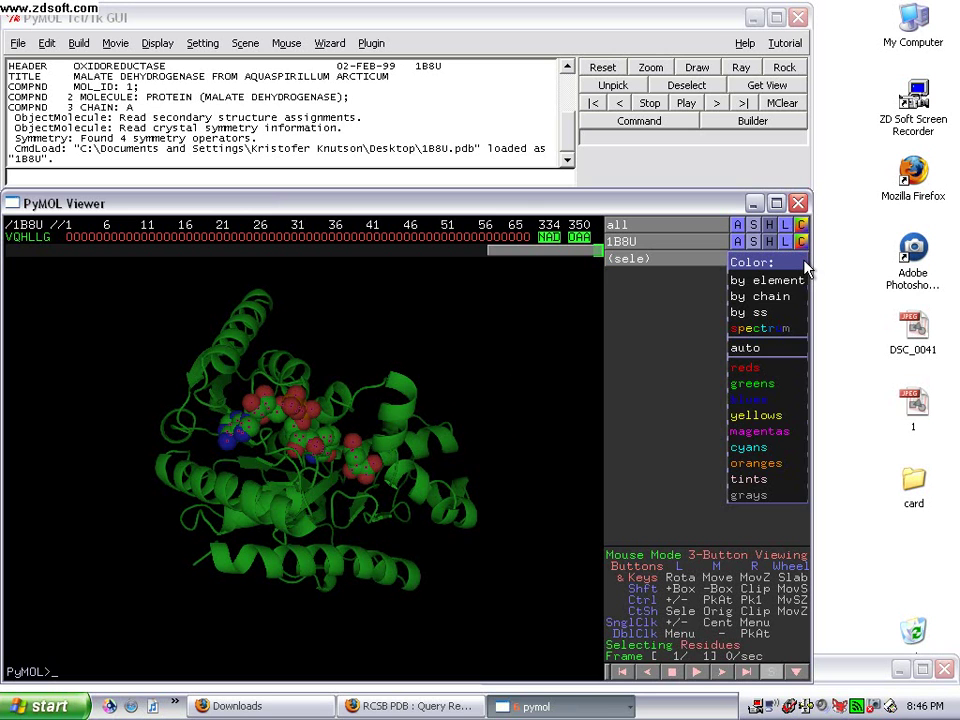
click(807, 266)
click(804, 261)
mouse_move(777, 369)
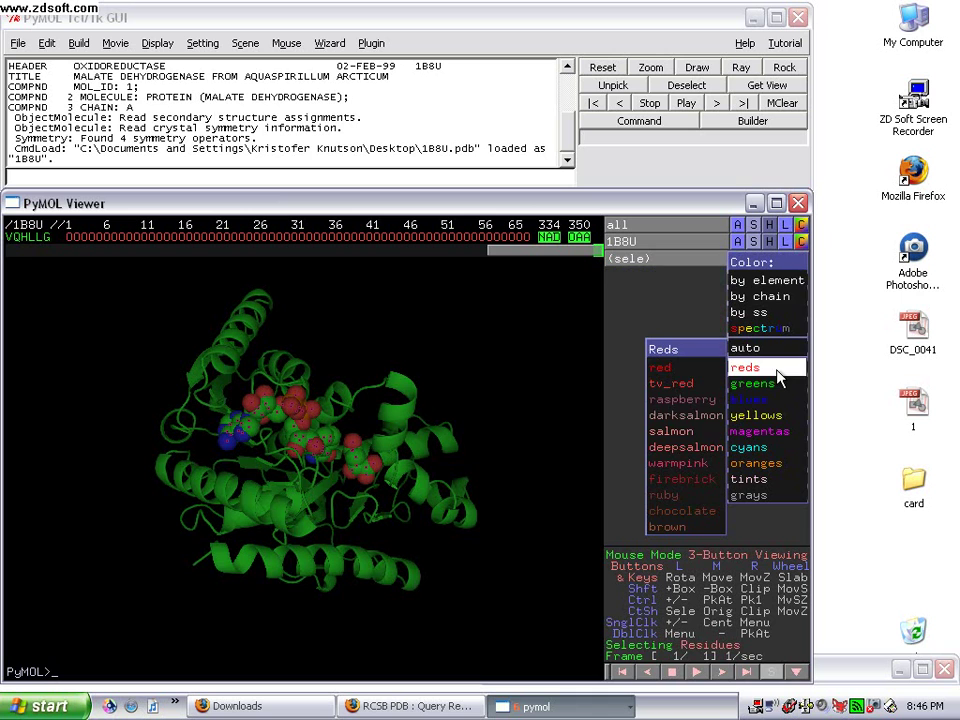
click(695, 385)
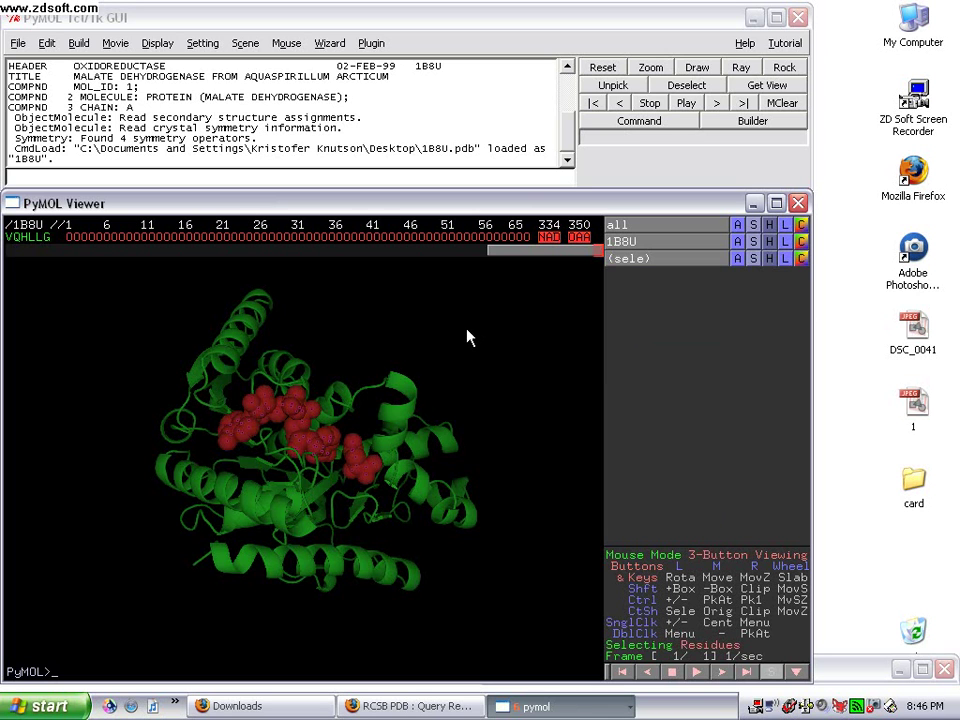
- Rotate the 1B8U model so the red substrate spheres sit at its lower left
drag(446, 376, 356, 399)
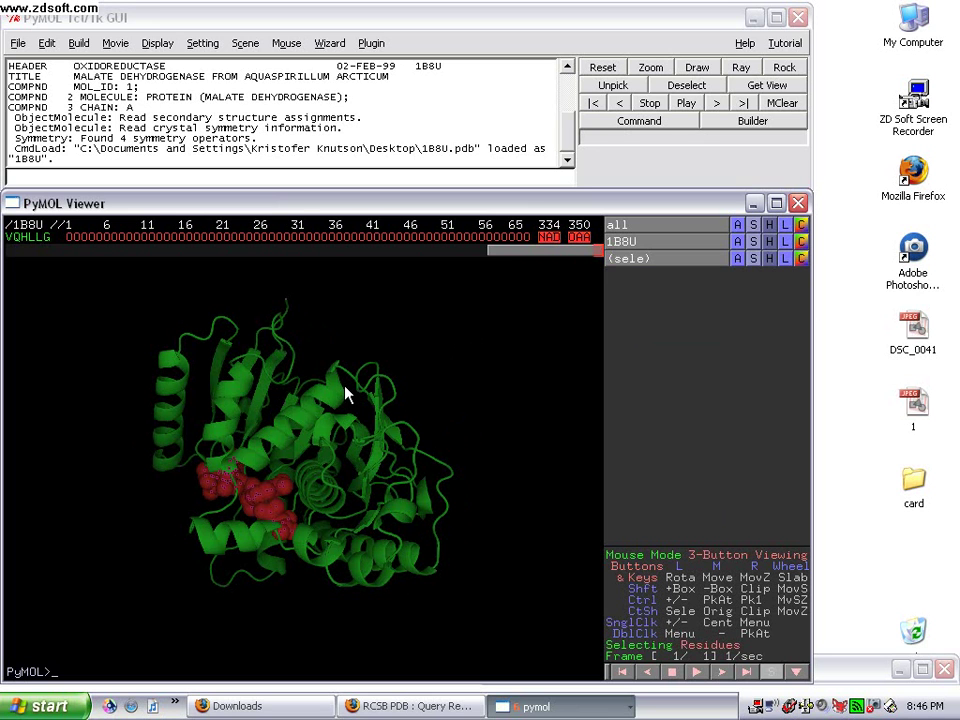